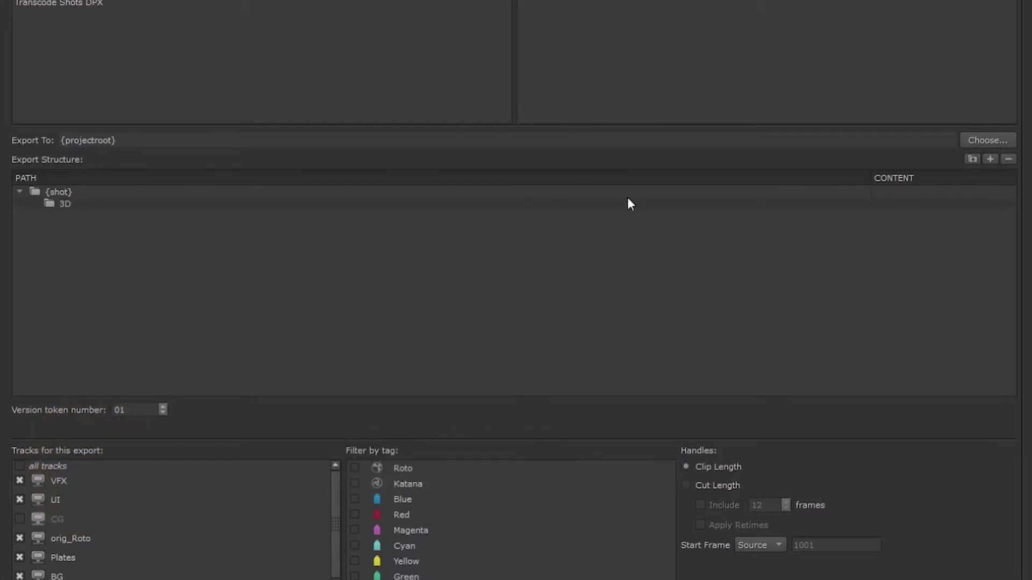
# - Add the 2D and Plates folders under the {shot} folder in the export structure
pyautogui.click(973, 159)
pyautogui.click(974, 159)
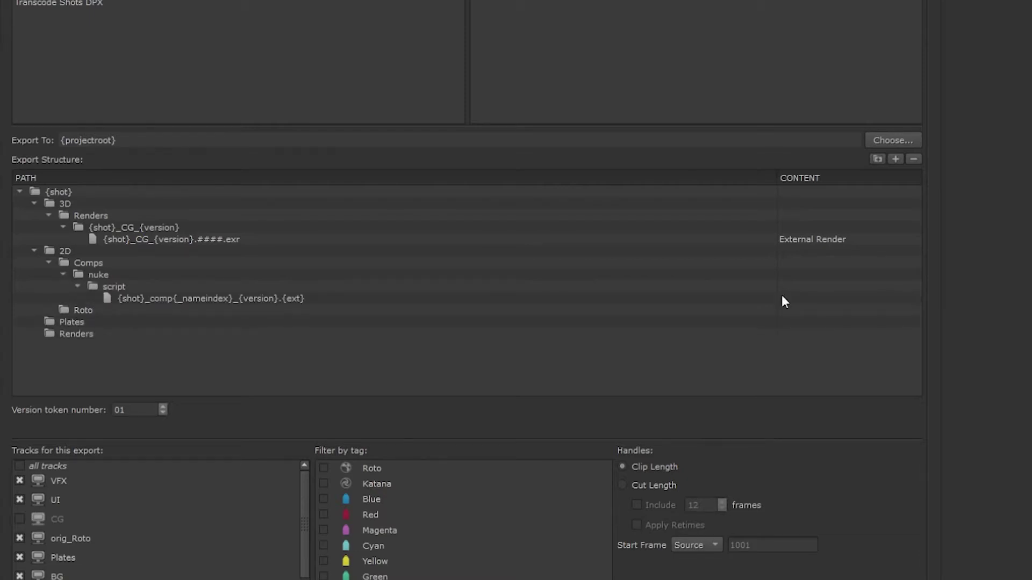
# - Set the comp file's content to Nuke Project File
pyautogui.click(781, 296)
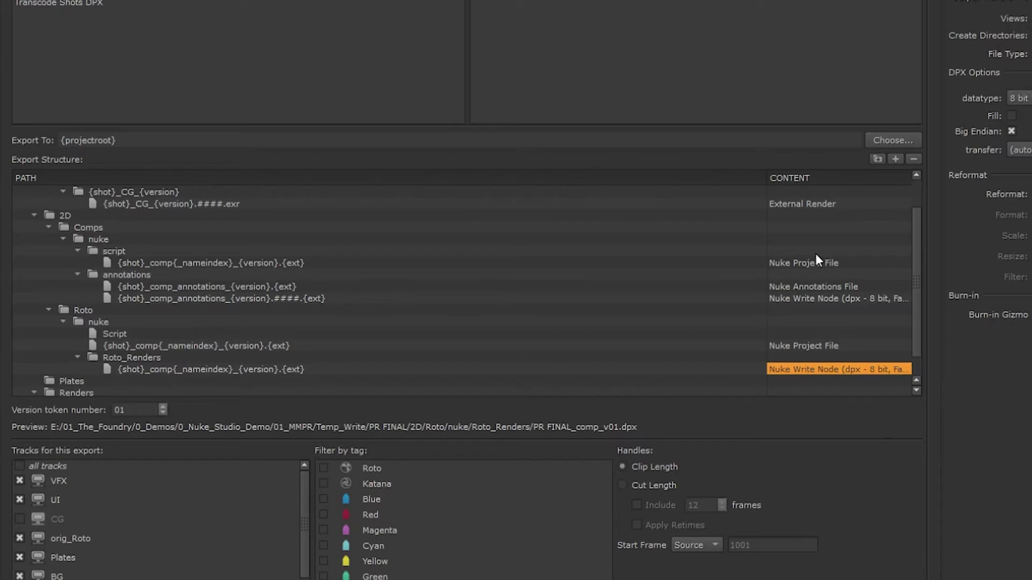
# - Include only the Renders write node in the comp script and make it the Timeline Write Node
pyautogui.click(837, 263)
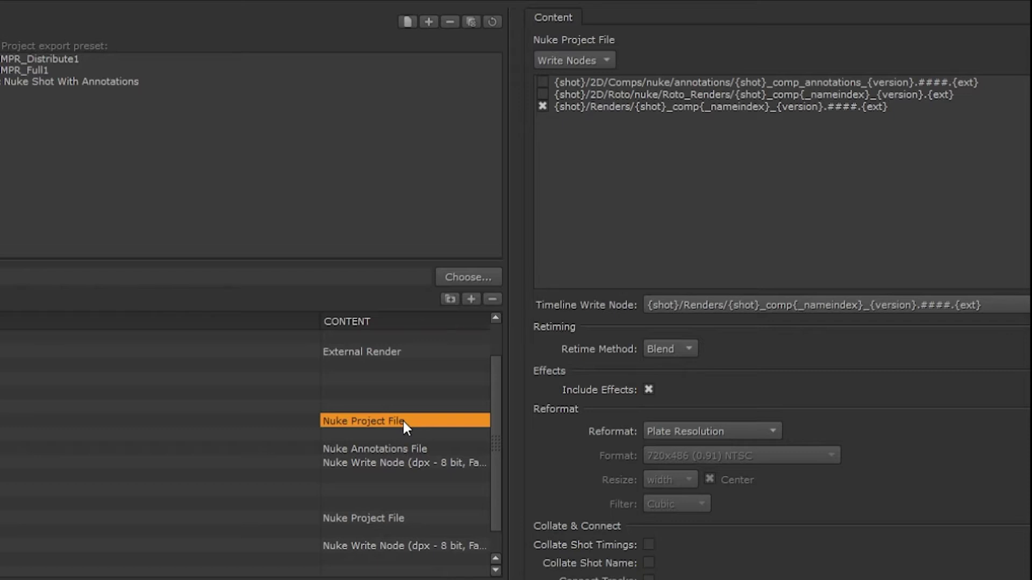
pyautogui.click(542, 94)
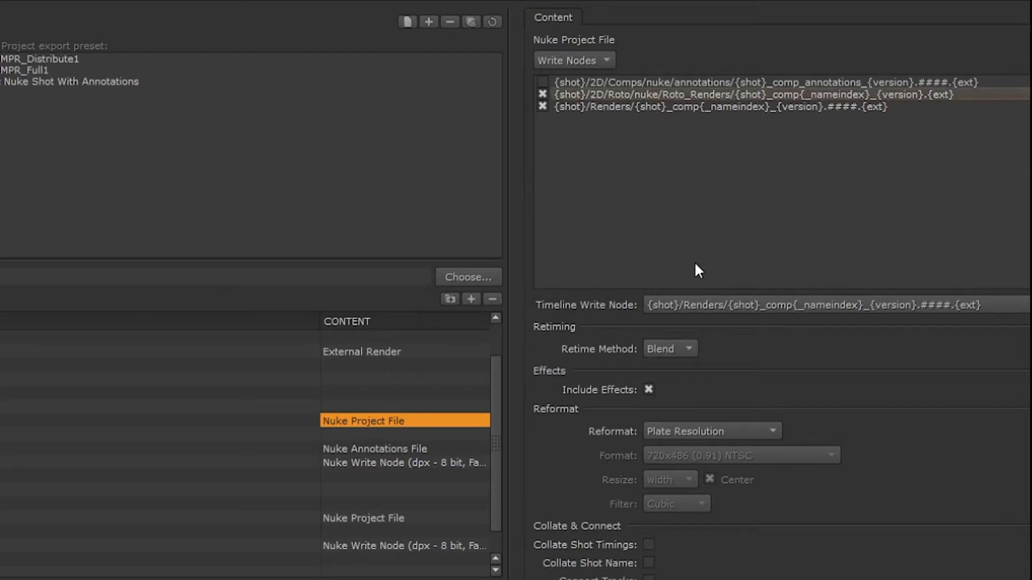
pyautogui.click(728, 306)
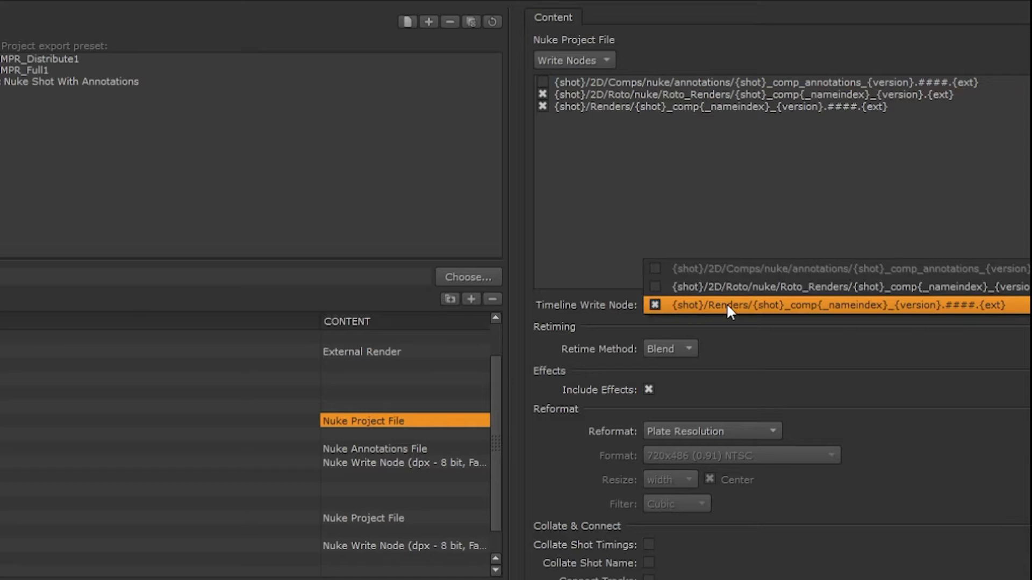
pyautogui.click(727, 305)
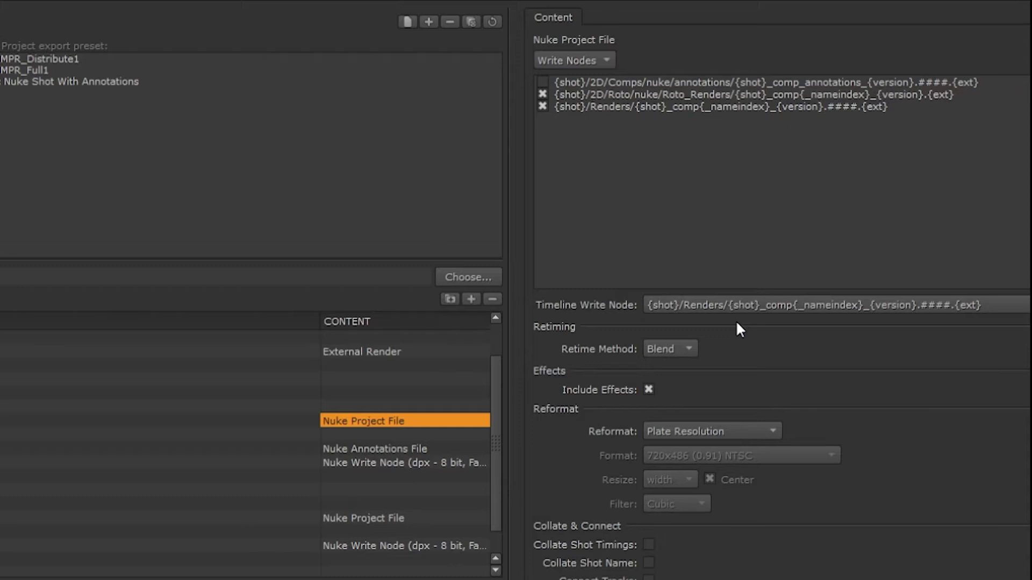
pyautogui.click(542, 94)
pyautogui.click(541, 106)
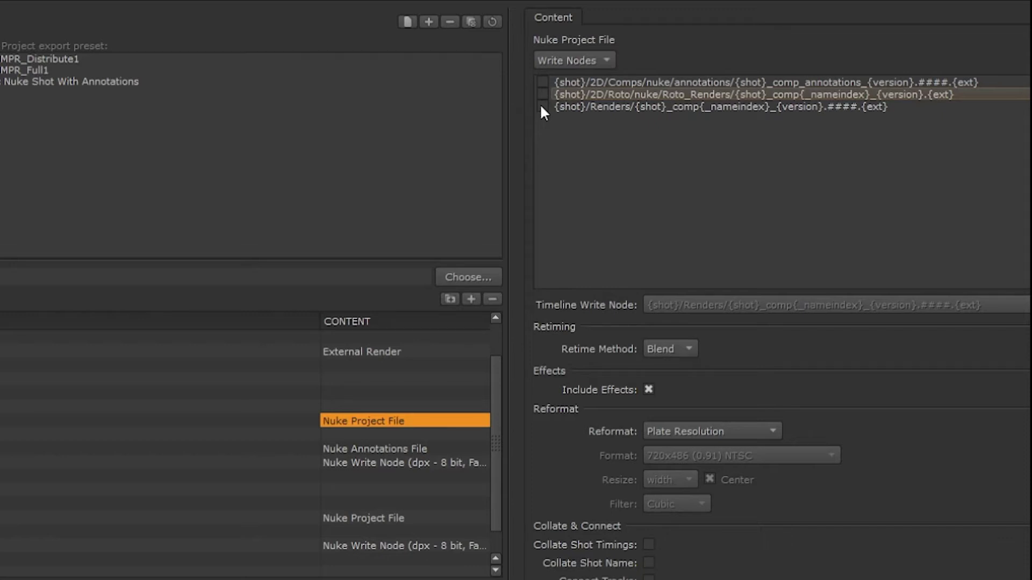
pyautogui.click(542, 107)
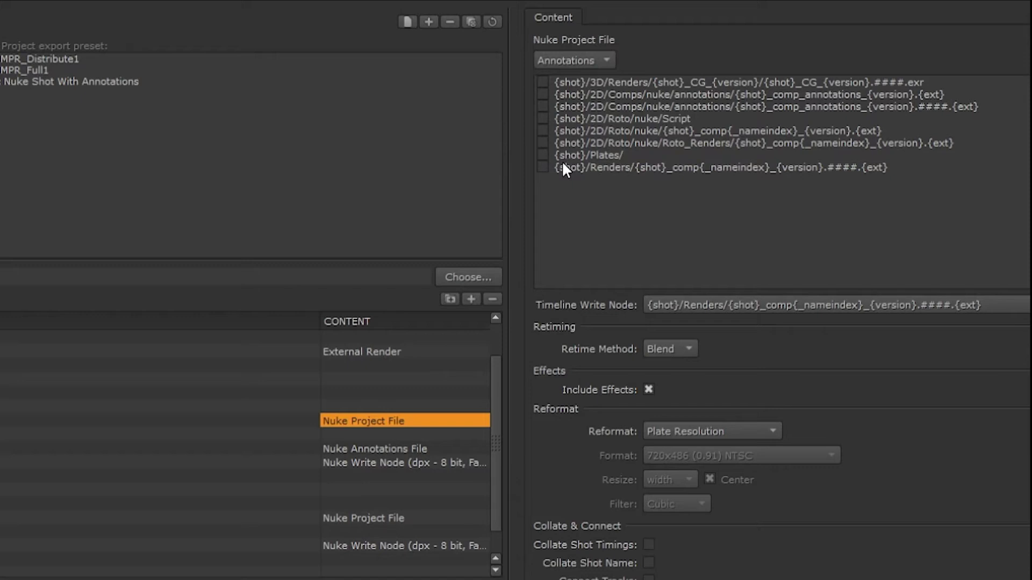
# - Keep Blend retiming and Plate Resolution reformat, and enable Collate Shot Timings
pyautogui.click(671, 349)
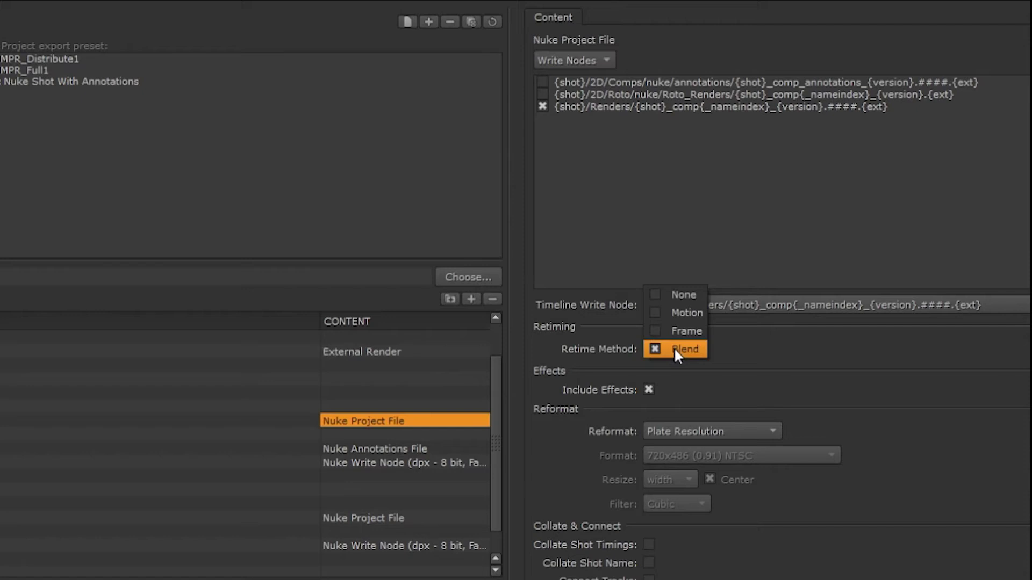
pyautogui.click(752, 431)
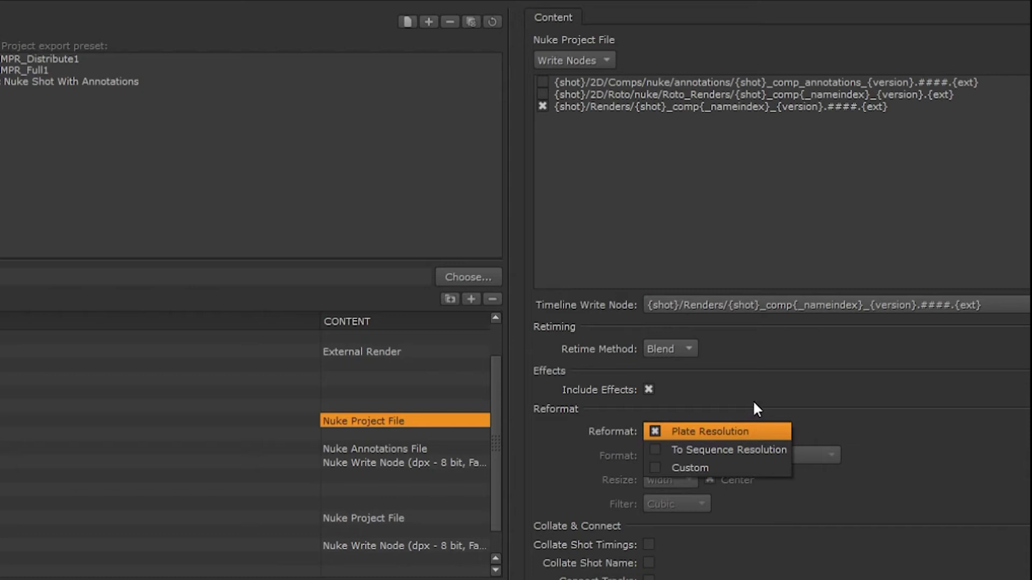
pyautogui.click(756, 409)
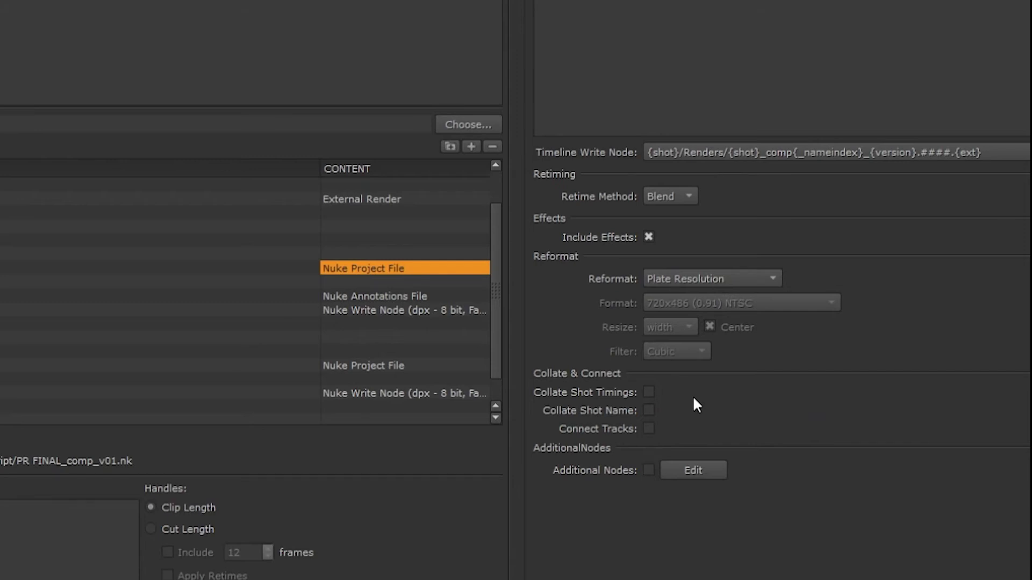
pyautogui.click(649, 393)
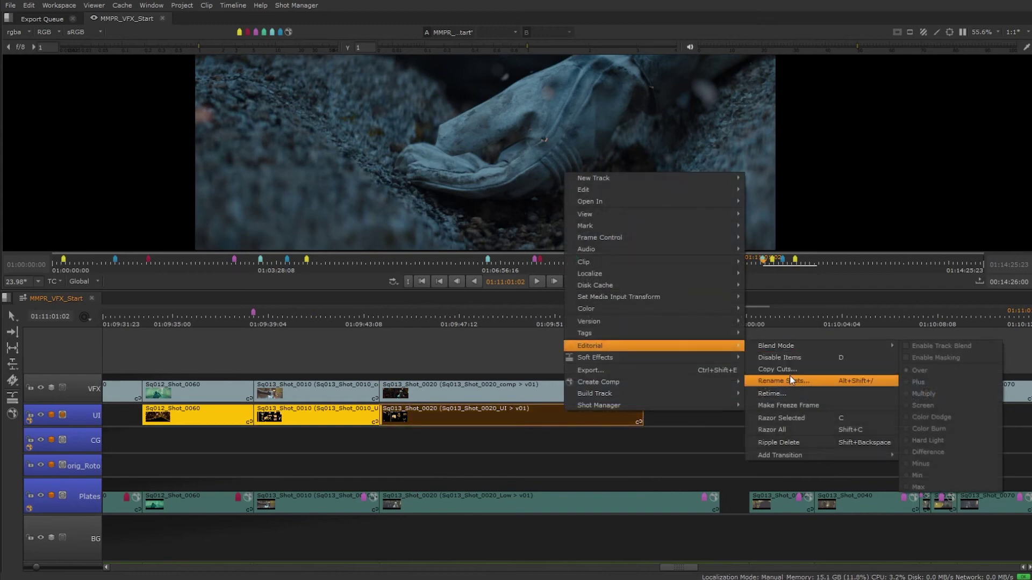
# - Open the Additional Nodes Setup for the comp project file
pyautogui.click(789, 379)
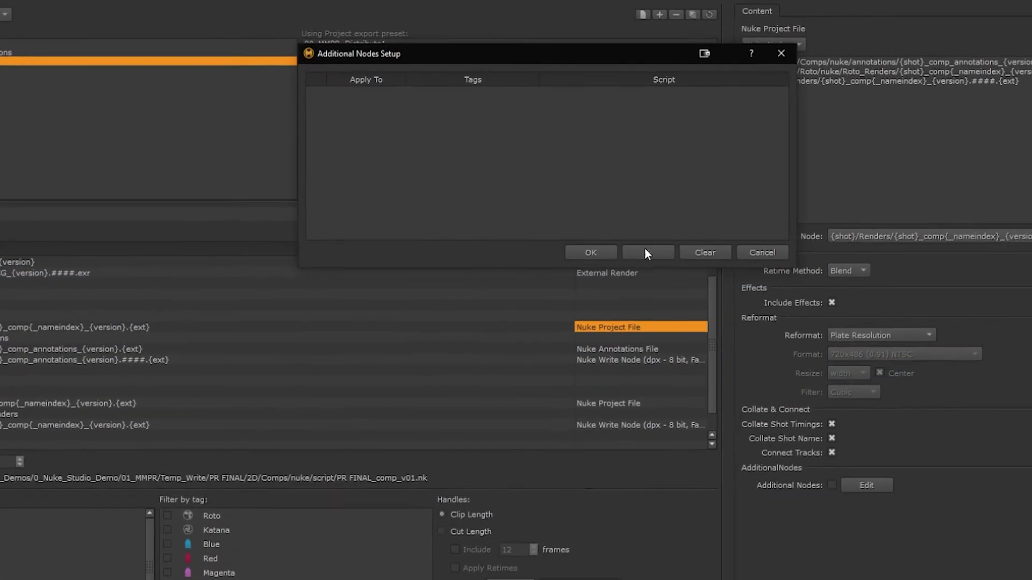
# - Add a new additional-nodes rule and set its Apply To option to Shot
pyautogui.click(637, 209)
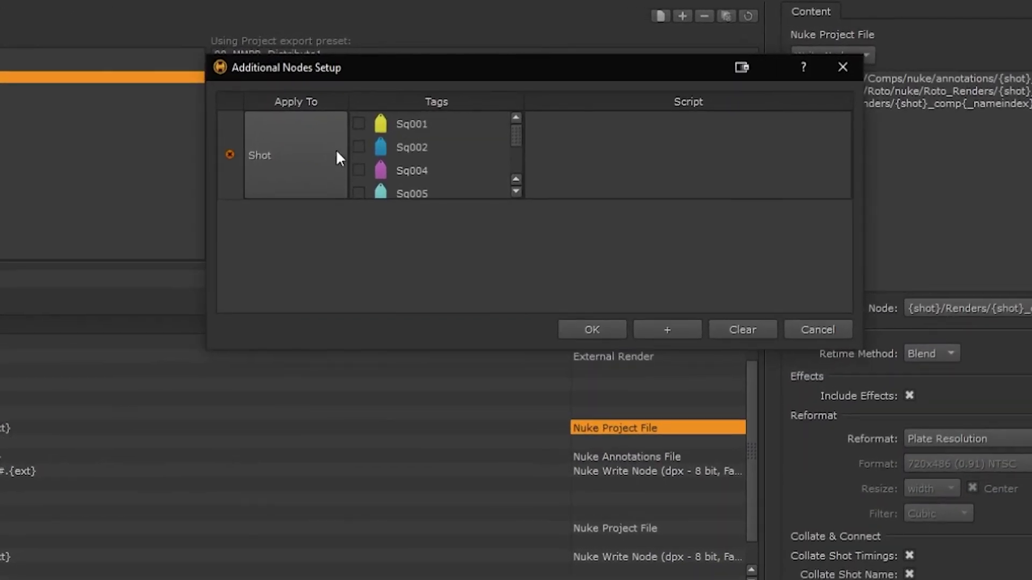
pyautogui.click(338, 157)
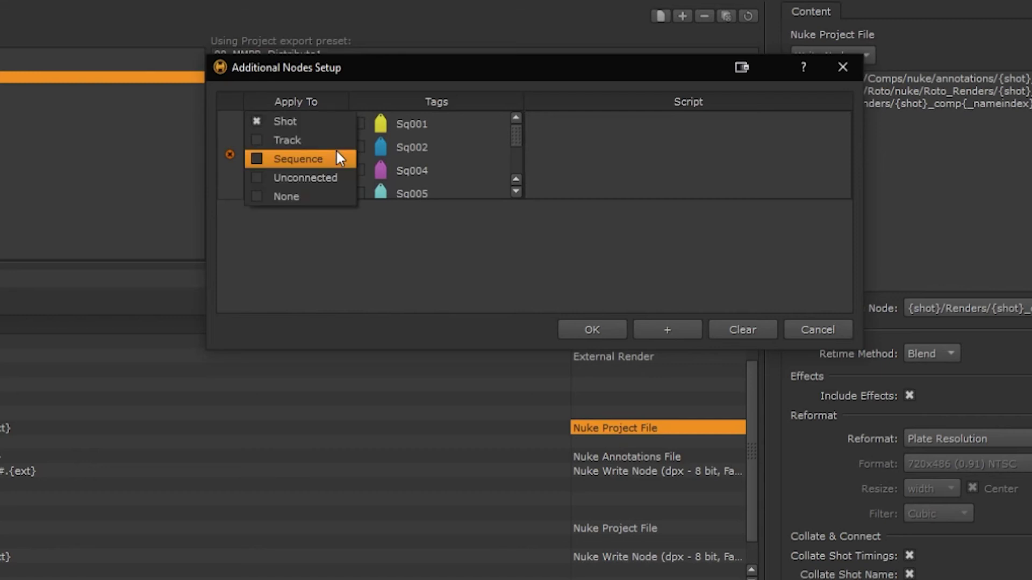
pyautogui.click(336, 141)
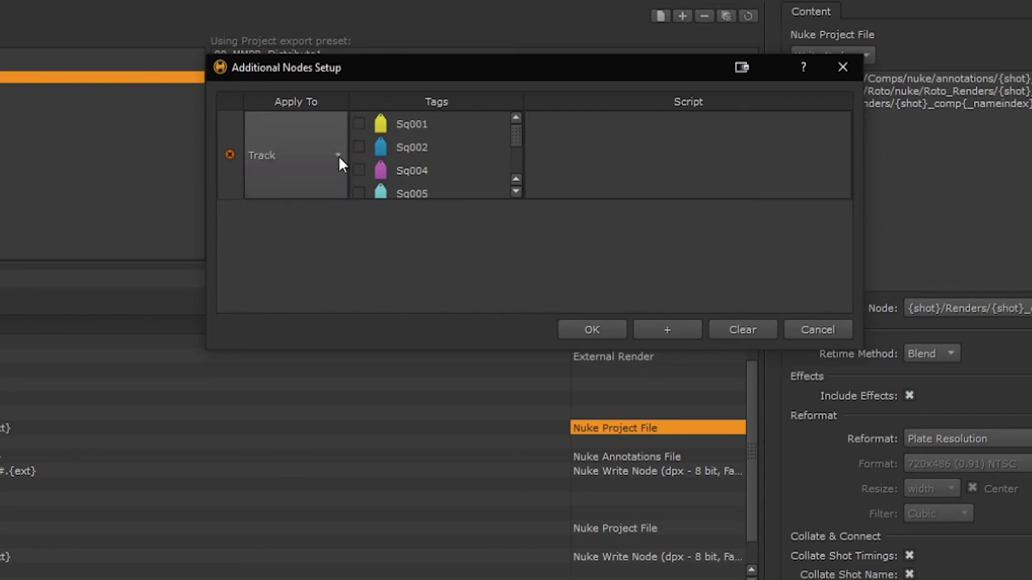
pyautogui.click(338, 156)
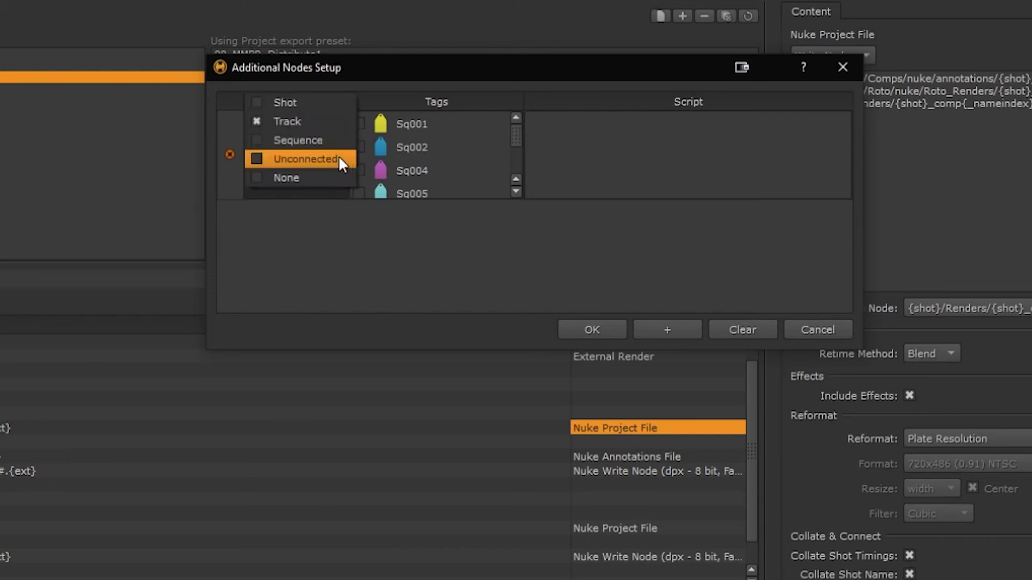
pyautogui.click(341, 142)
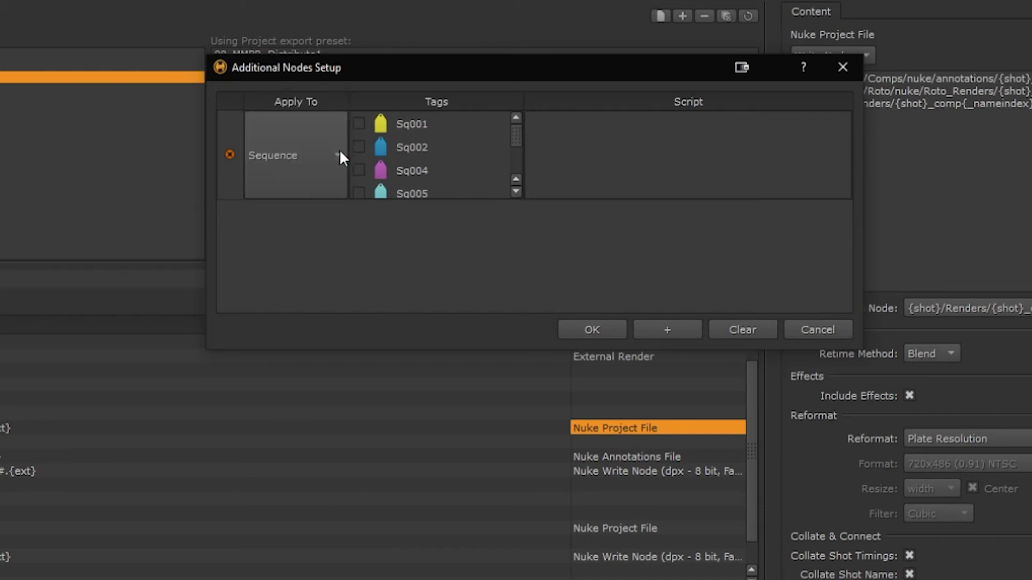
pyautogui.click(338, 153)
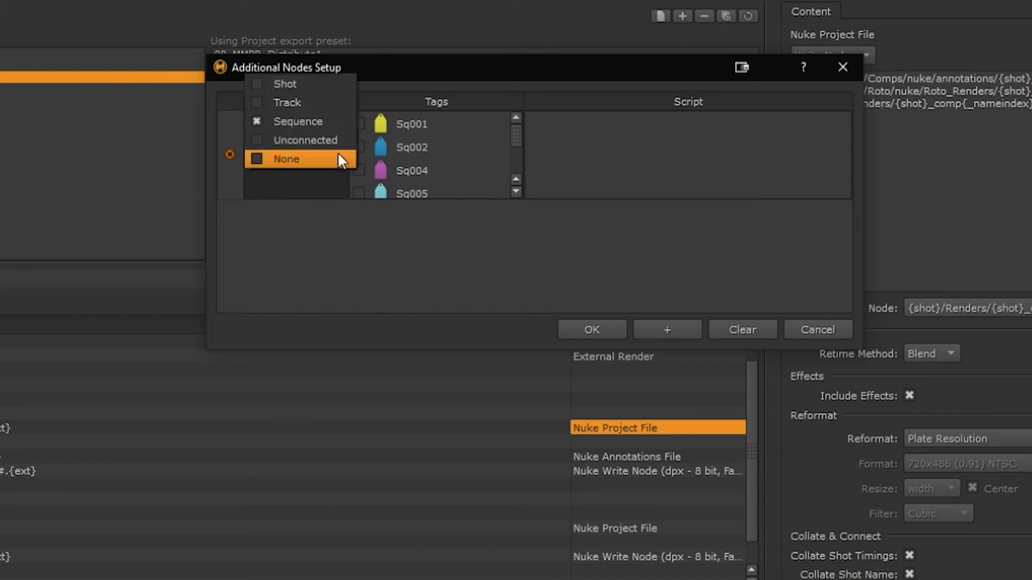
pyautogui.click(338, 142)
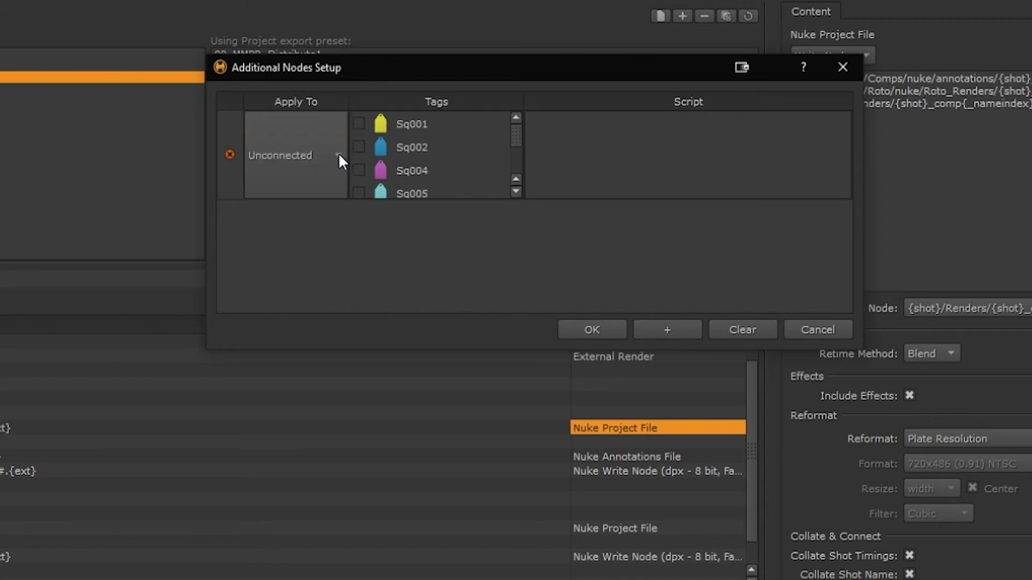
pyautogui.click(337, 153)
pyautogui.click(337, 141)
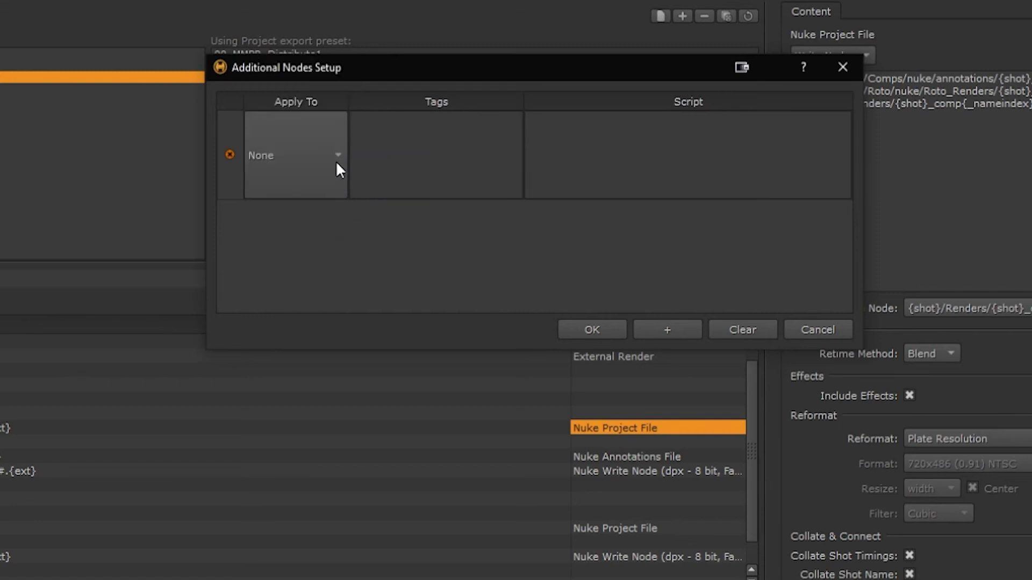
pyautogui.click(337, 161)
pyautogui.click(337, 49)
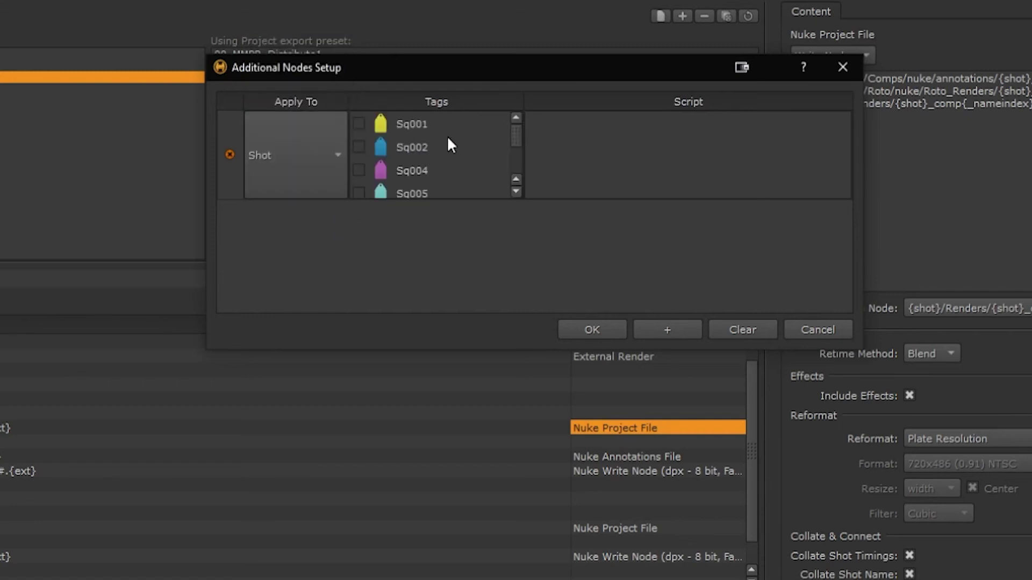
# - Paste the RotoPaint node script into the rule and add a second rule
pyautogui.moveTo(513, 127); pyautogui.dragTo(515, 150)
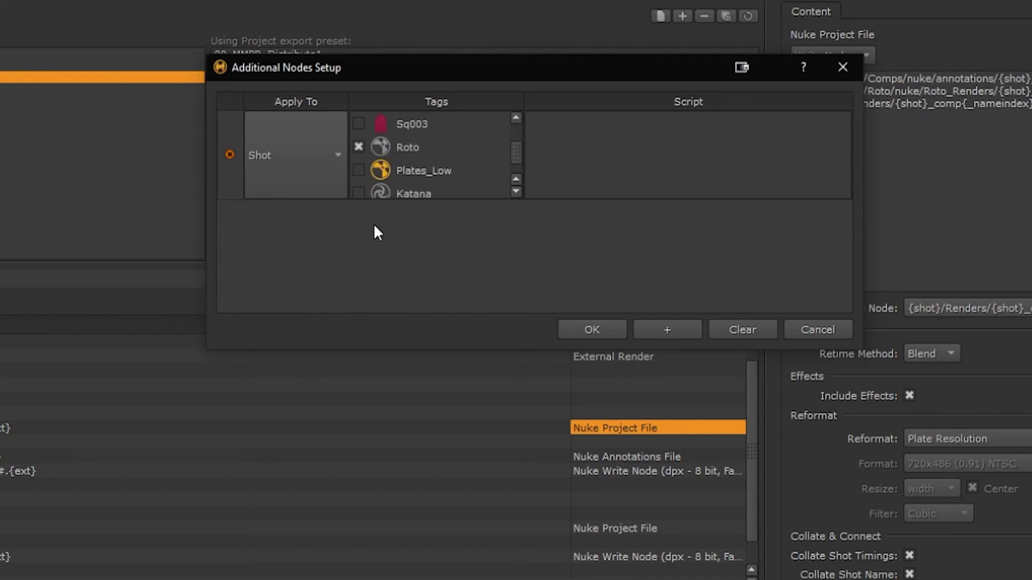
pyautogui.hotkey('ctrl', 'v')
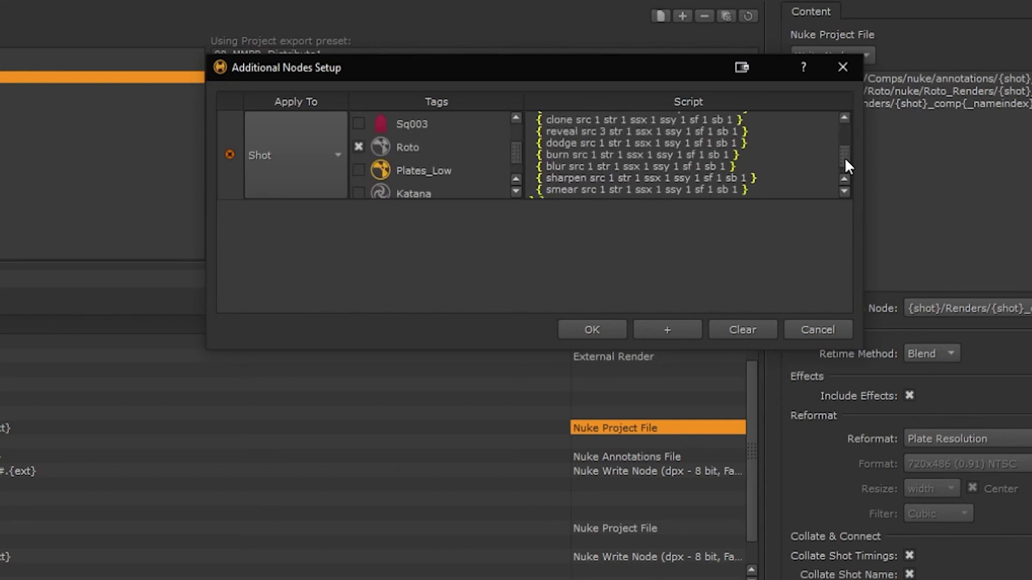
pyautogui.moveTo(843, 157); pyautogui.dragTo(846, 135)
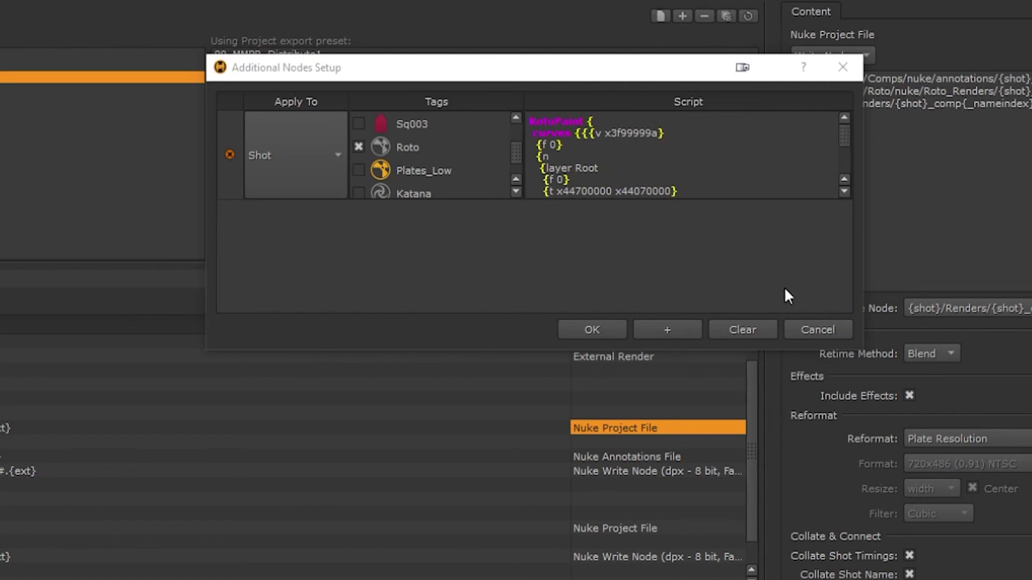
pyautogui.click(659, 330)
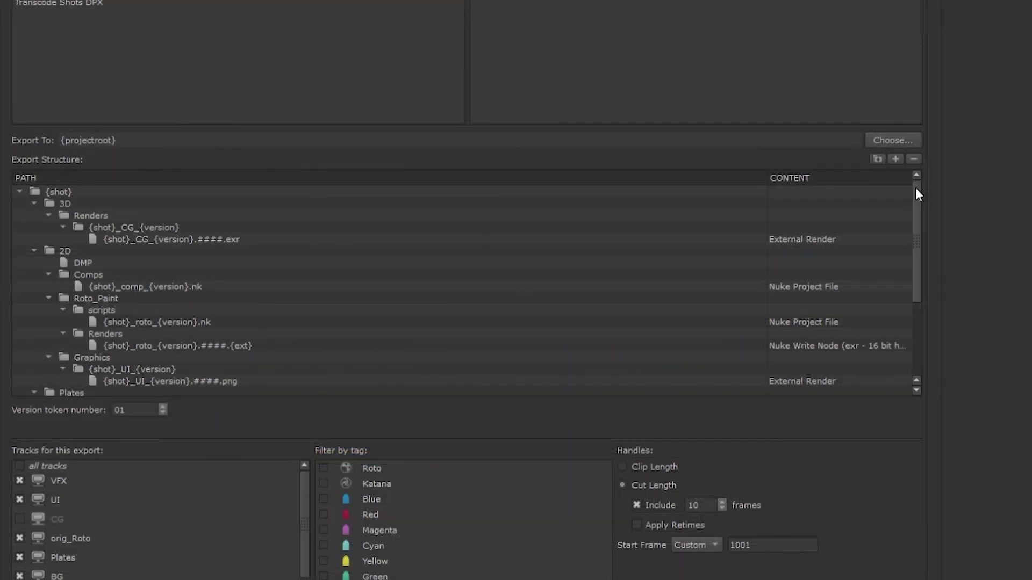
# - Move the Graphics folder with its UI png render under the 3D folder
pyautogui.moveTo(915, 189); pyautogui.dragTo(908, 252)
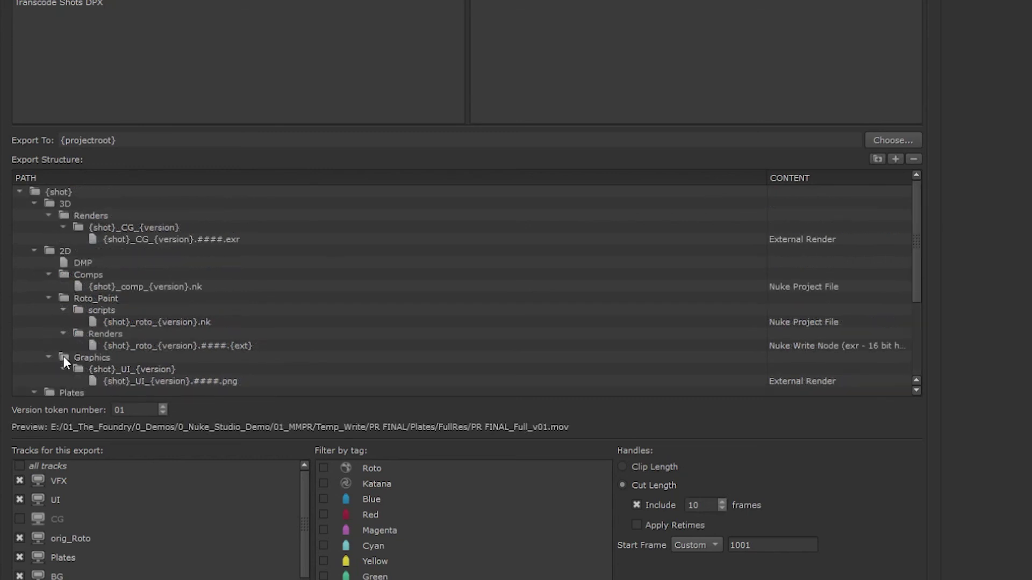
pyautogui.moveTo(67, 357); pyautogui.dragTo(60, 205)
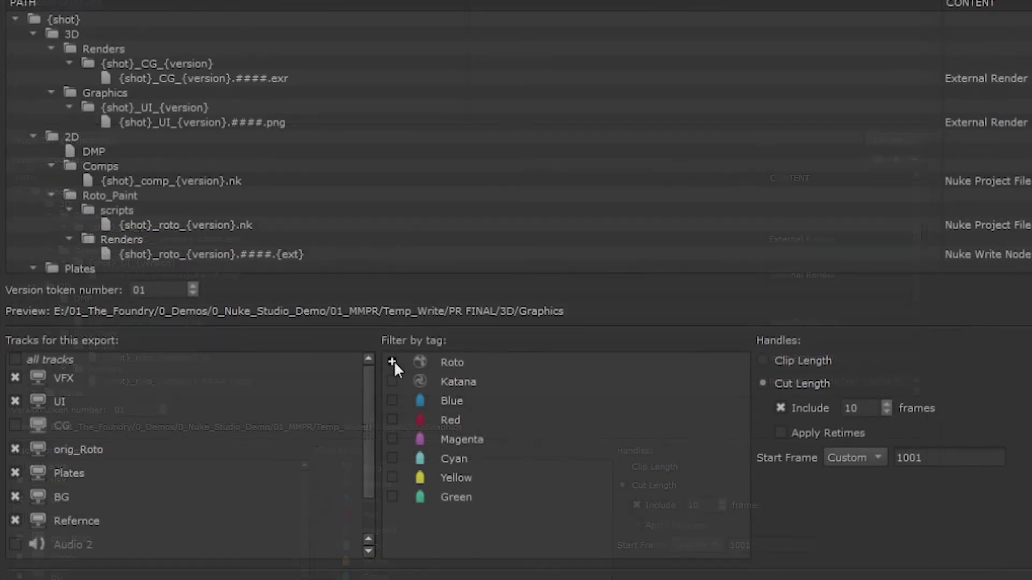